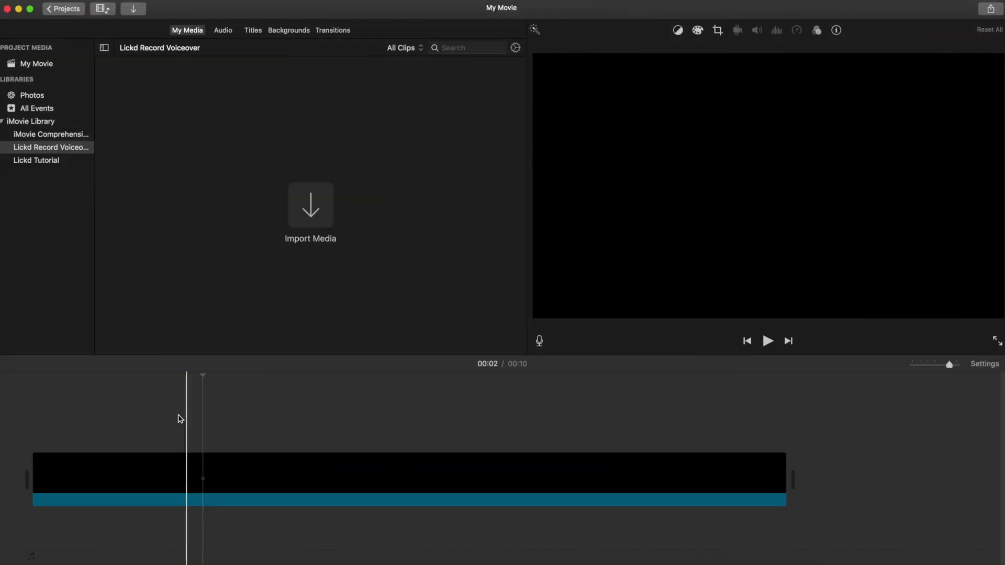
Step: Move the playhead to the movie's start and enter voiceover recording mode
{"action": "left_click", "coordinate": [44, 419]}
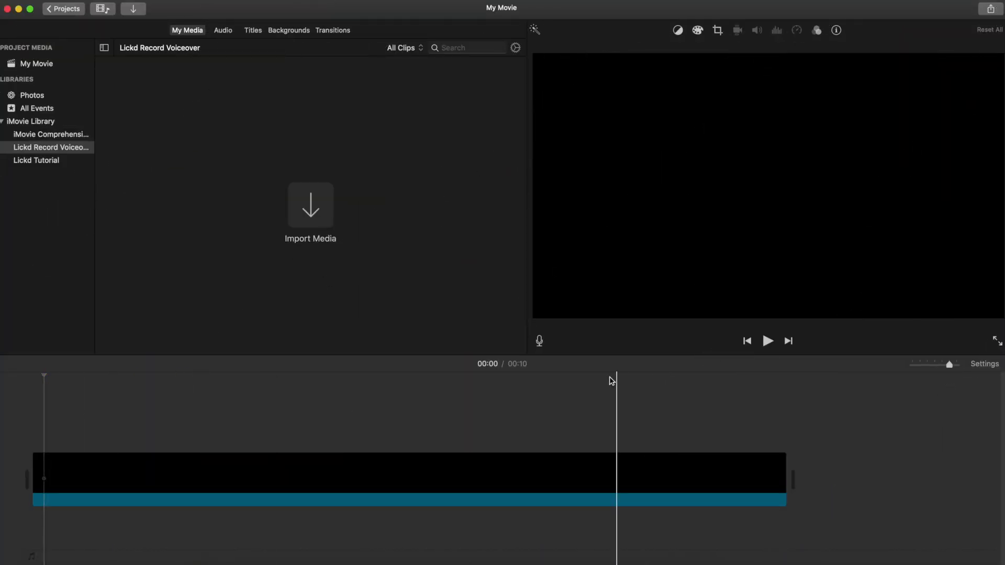
{"action": "left_click", "coordinate": [540, 342]}
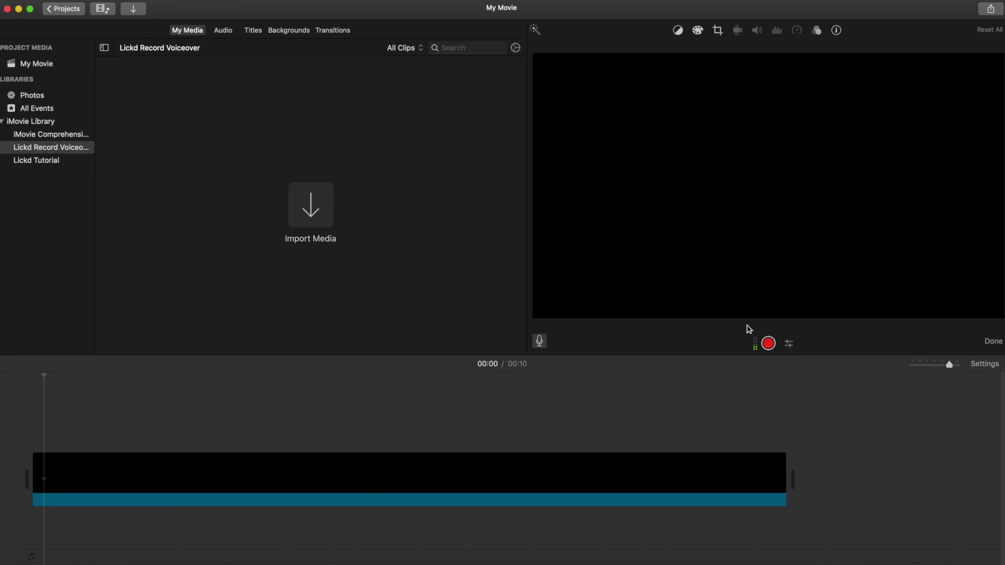
Step: Use MacBook Pro Microphone as the voiceover input and nudge the recording volume down slightly
{"action": "left_click", "coordinate": [790, 345]}
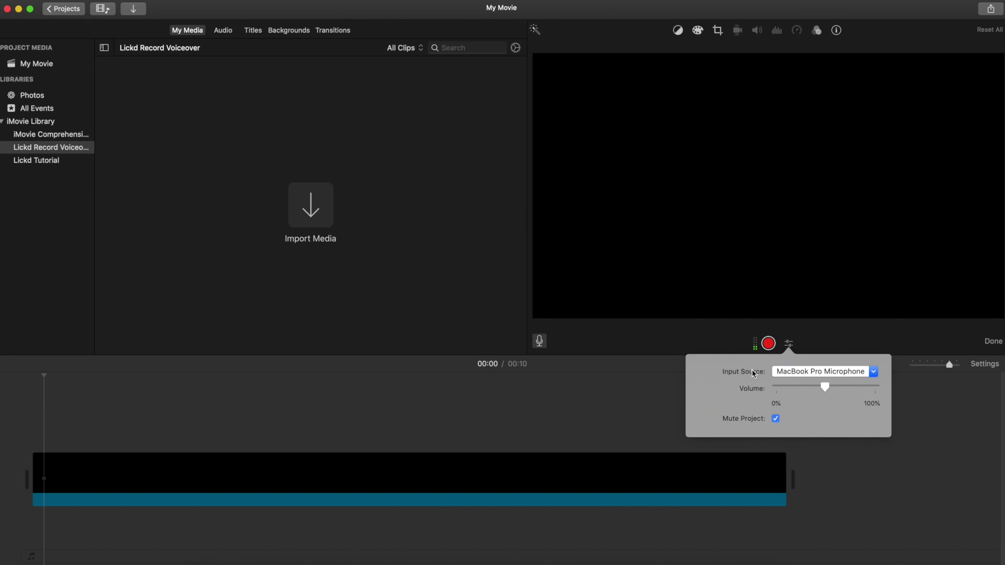
{"action": "left_click", "coordinate": [798, 375]}
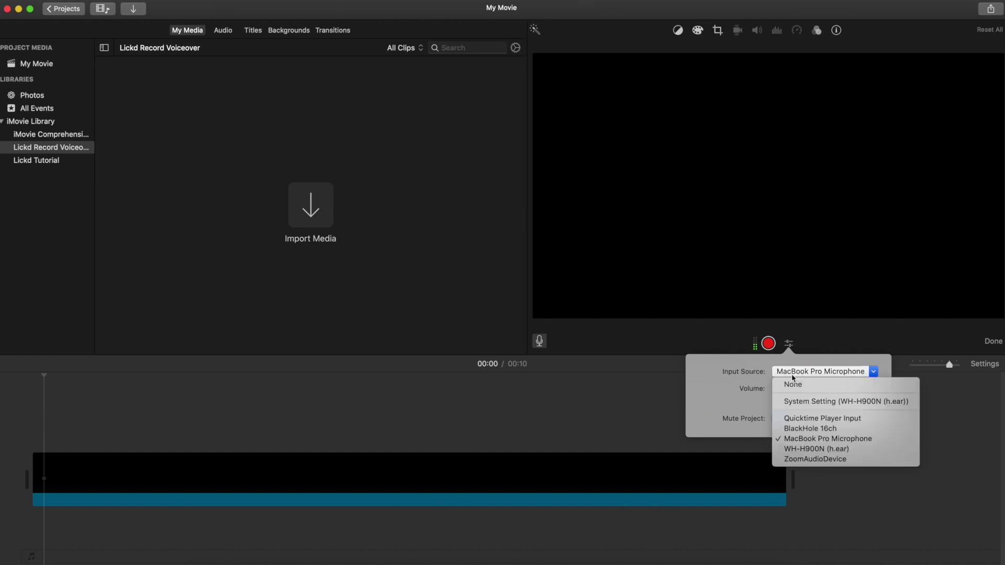
{"action": "left_click", "coordinate": [792, 375]}
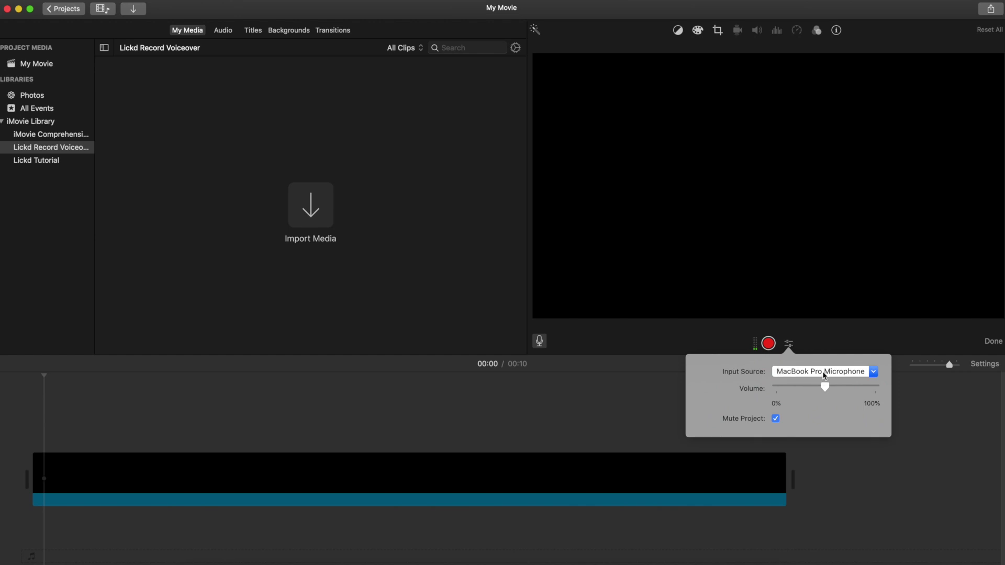
{"action": "left_click", "coordinate": [824, 373]}
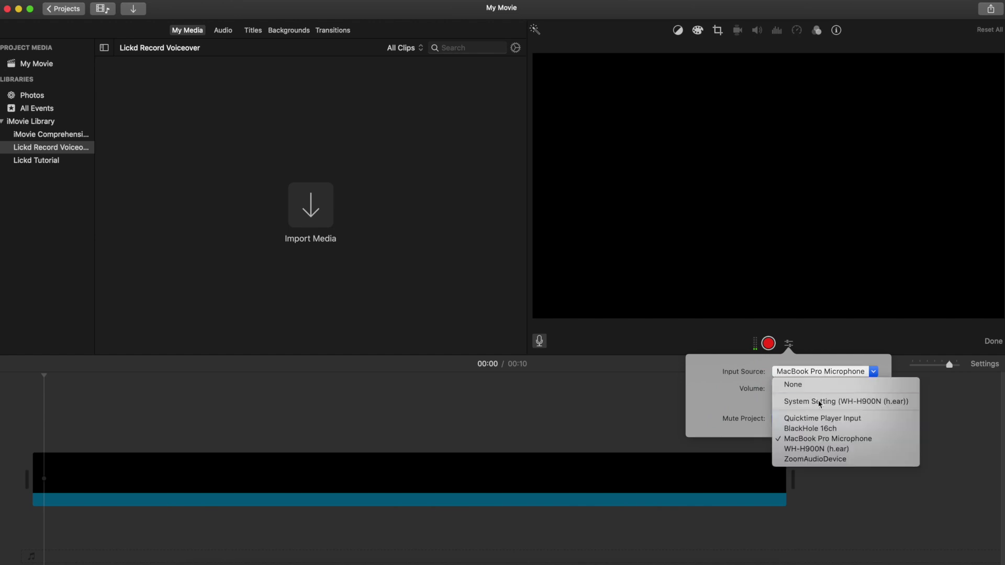
{"action": "left_click", "coordinate": [806, 439]}
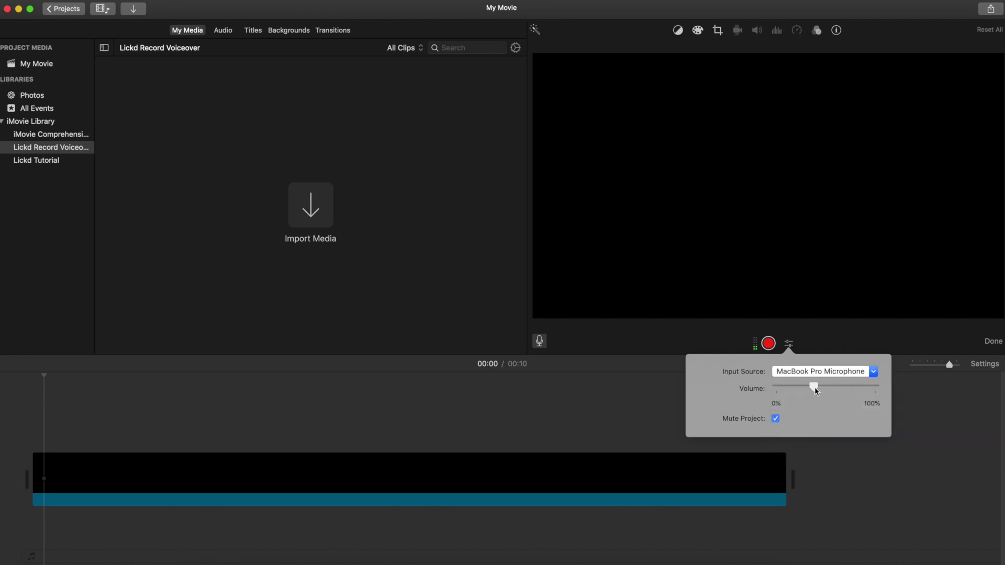
{"action": "left_click_drag", "start_coordinate": [830, 390], "coordinate": [825, 390]}
Step: Record an 11.6-second voiceover, VO-1: My Movie, under the black clip and play it back
{"action": "left_click", "coordinate": [801, 338]}
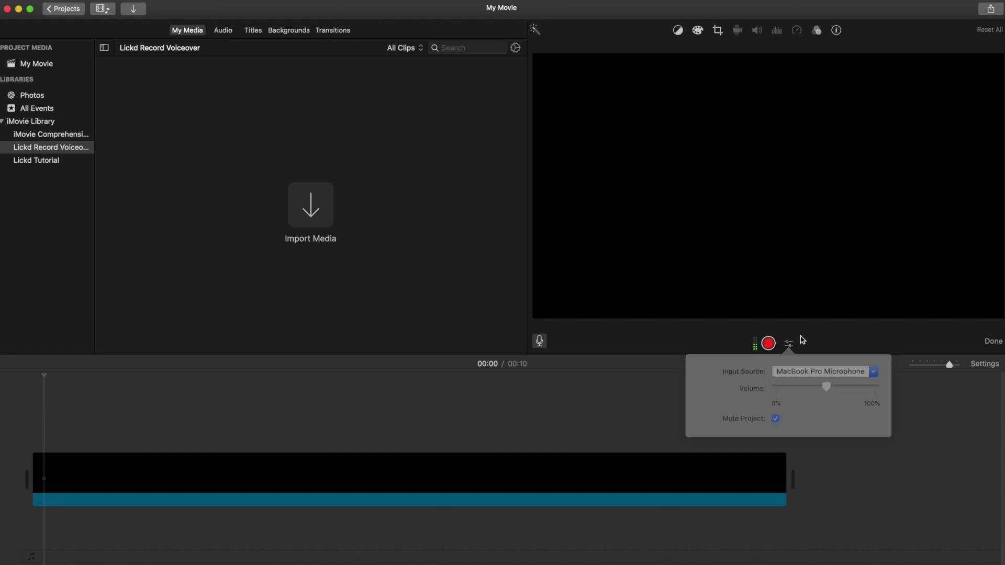
{"action": "left_click", "coordinate": [769, 343]}
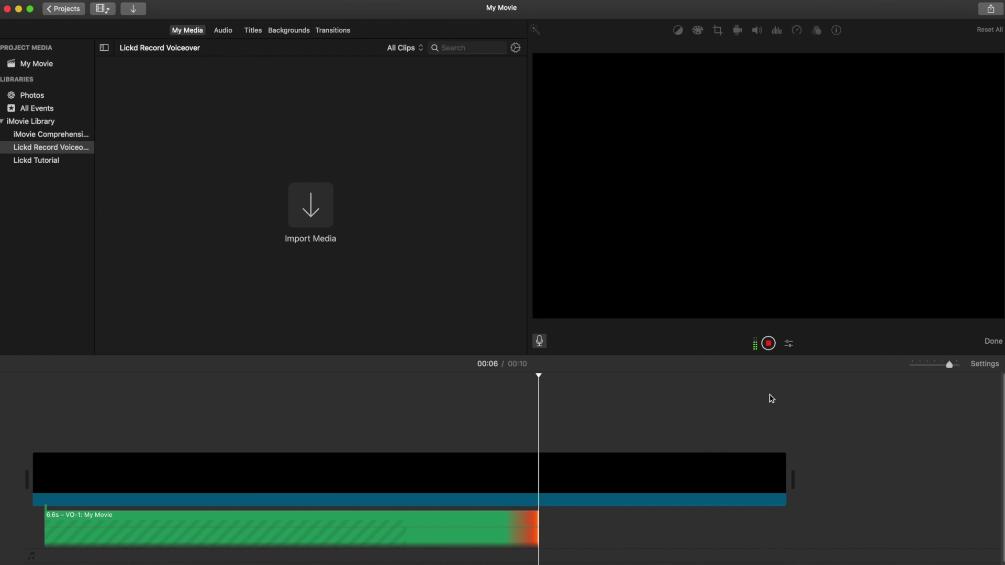
{"action": "key", "text": "space"}
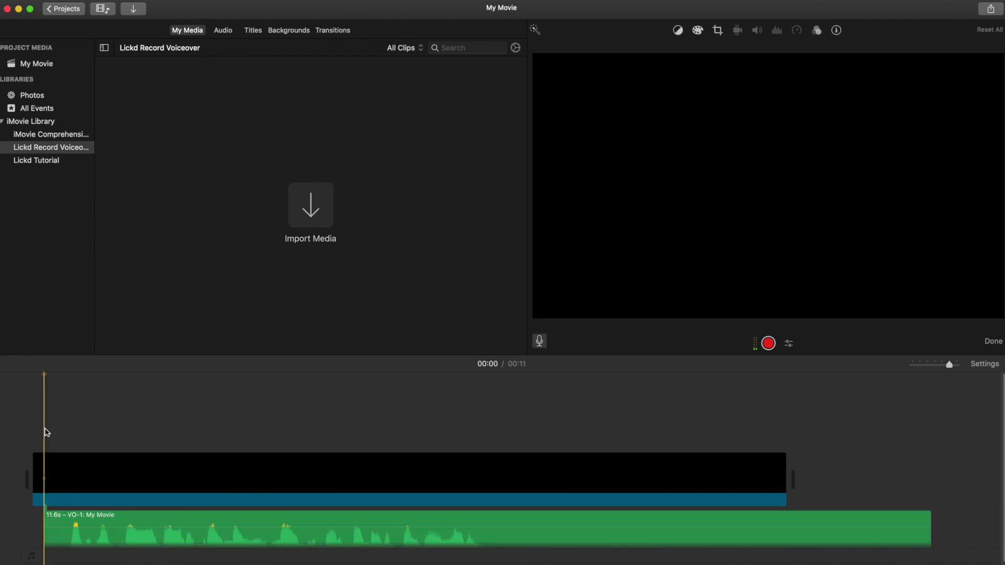
{"action": "key", "text": "space"}
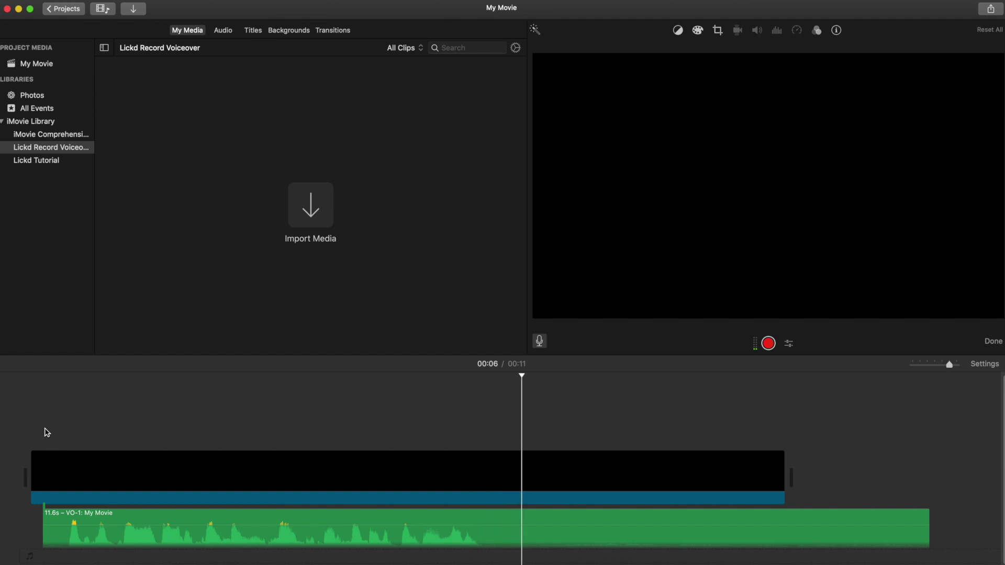
Step: Trim the voiceover to 6.2 seconds and align it with the movie's start
{"action": "key", "text": "space"}
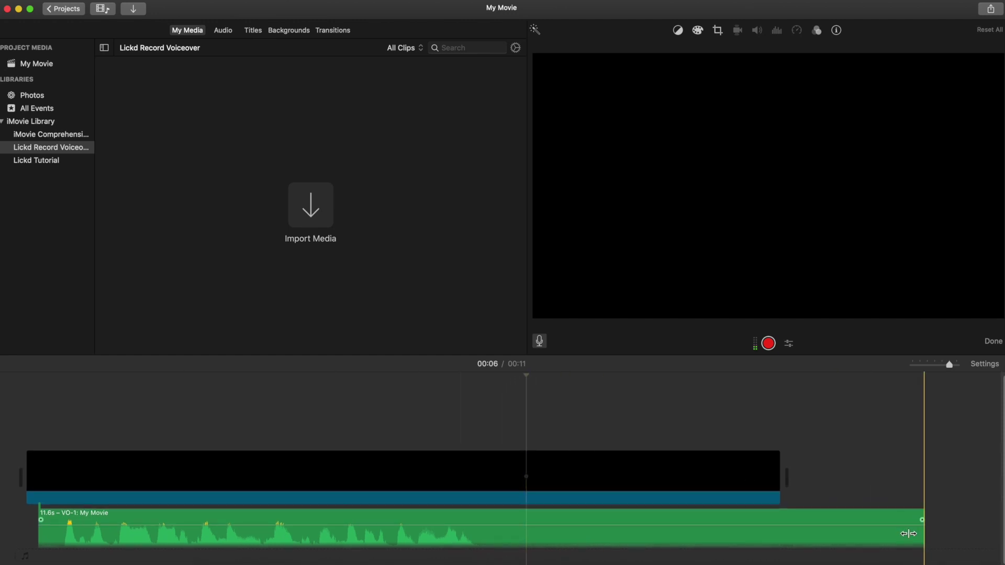
{"action": "left_click_drag", "start_coordinate": [923, 533], "coordinate": [522, 533]}
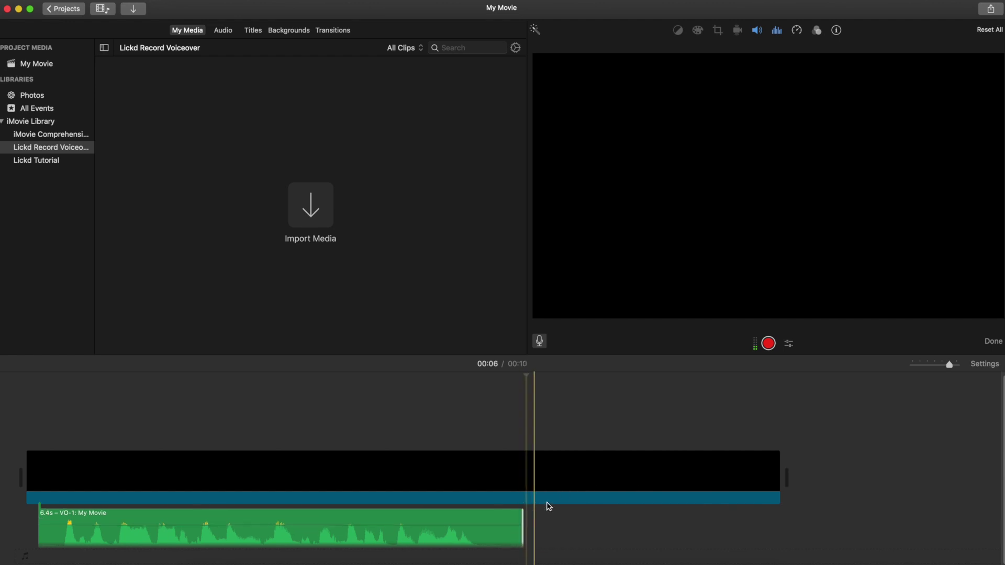
{"action": "left_click", "coordinate": [484, 511]}
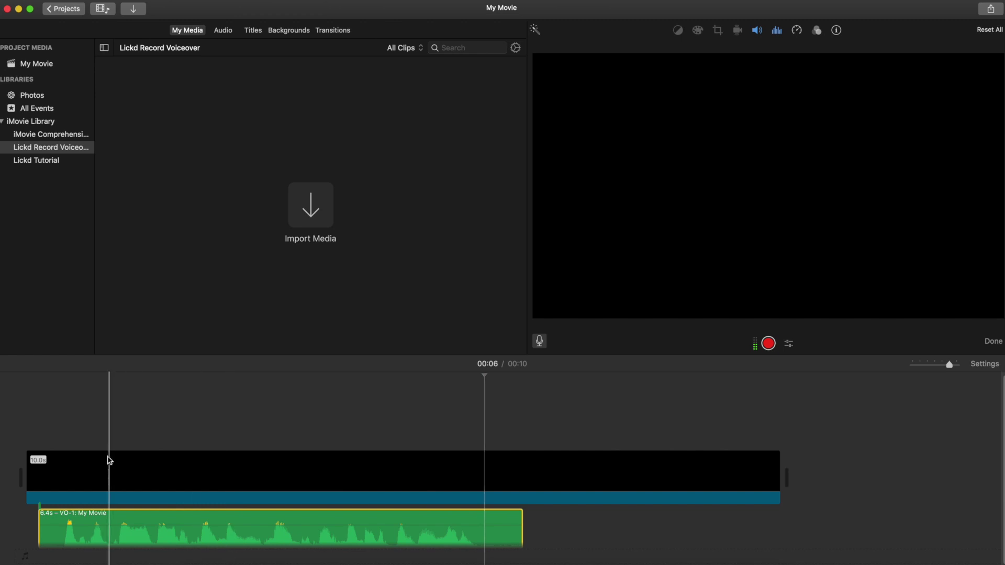
{"action": "left_click_drag", "start_coordinate": [100, 516], "coordinate": [95, 521]}
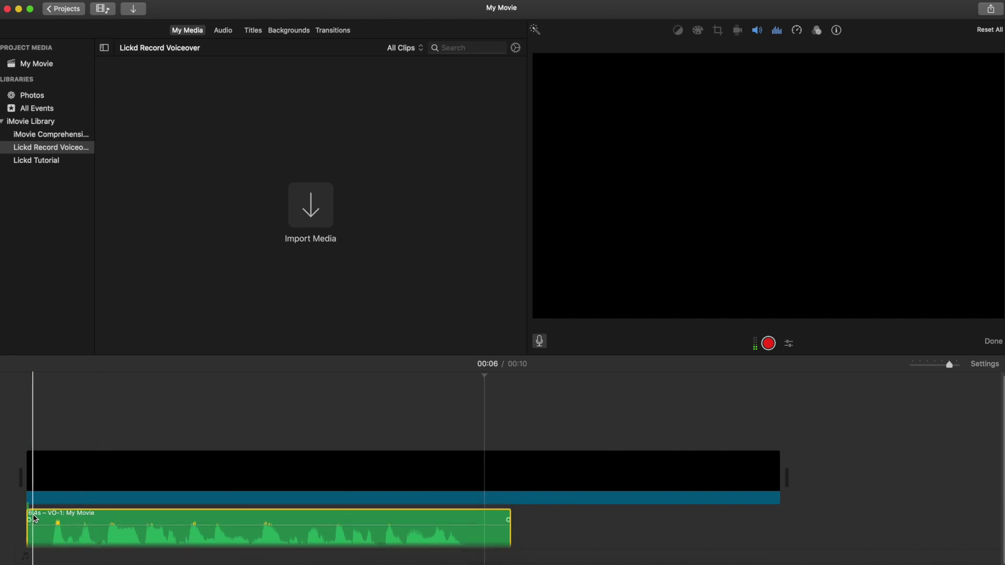
{"action": "left_click_drag", "start_coordinate": [28, 514], "coordinate": [47, 514]}
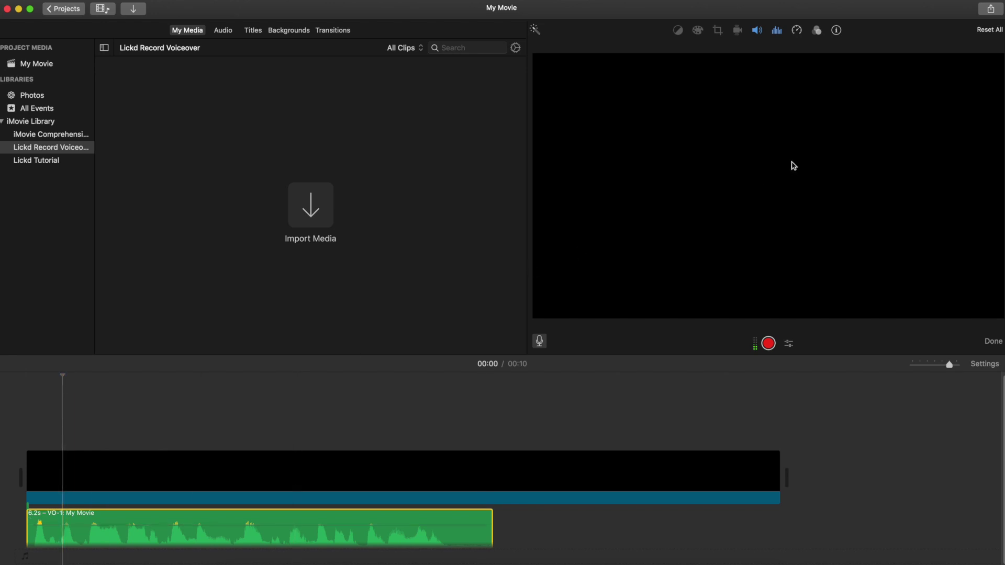
{"action": "left_click", "coordinate": [758, 31]}
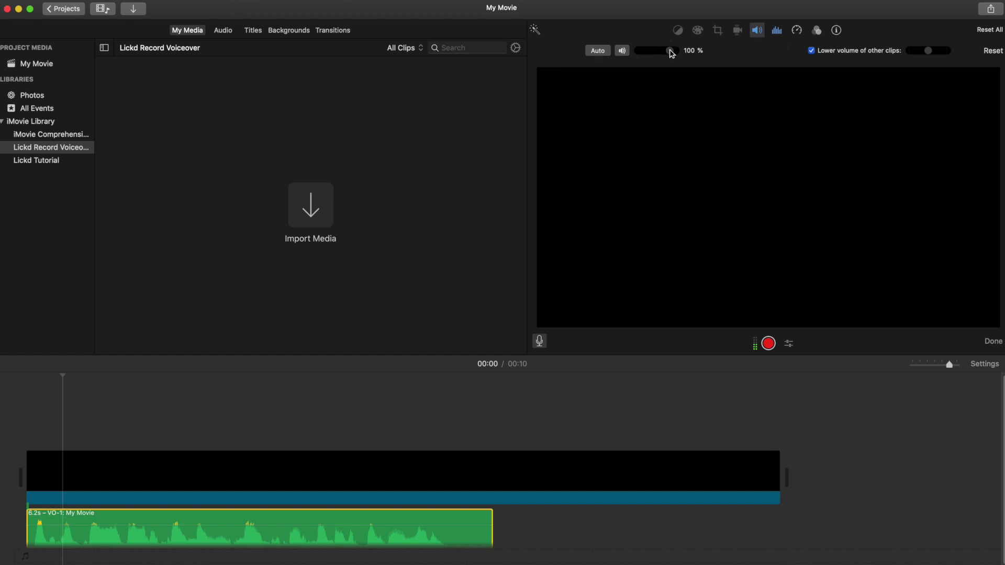
Step: Set the voiceover volume to 98%, leaving automatic loudness improvement off
{"action": "left_click_drag", "start_coordinate": [673, 56], "coordinate": [673, 57]}
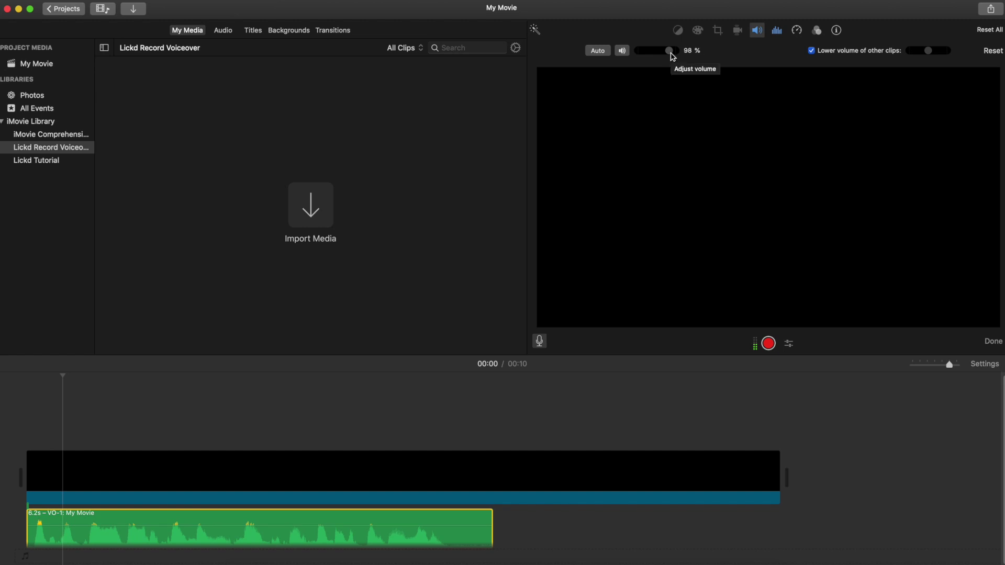
{"action": "left_click", "coordinate": [599, 51]}
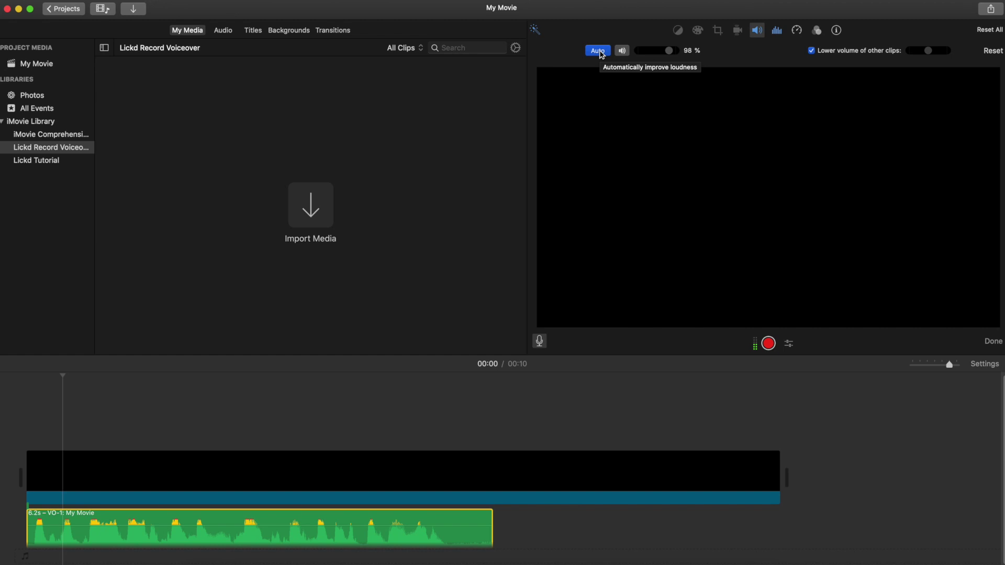
{"action": "left_click", "coordinate": [601, 53]}
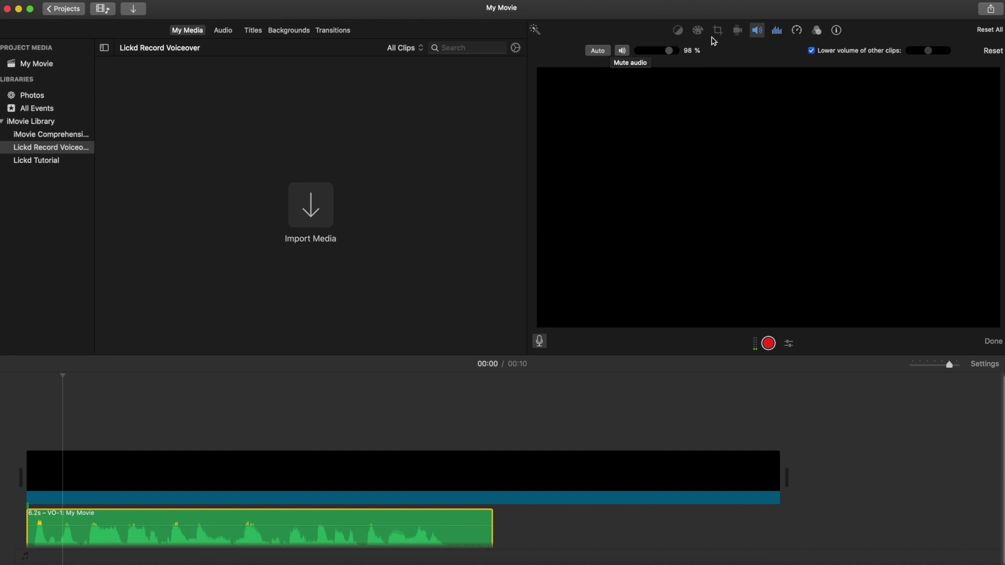
{"action": "left_click", "coordinate": [779, 32]}
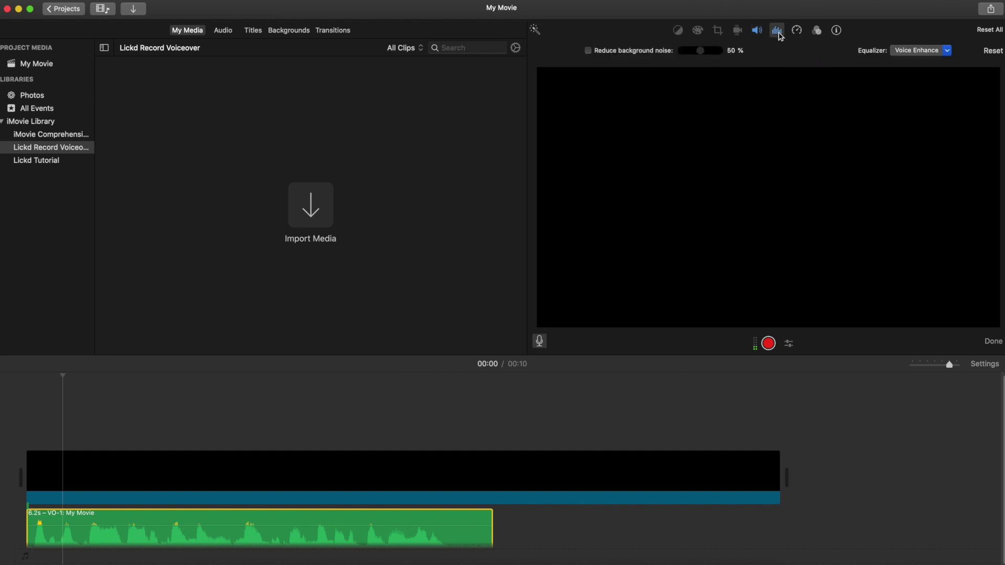
Step: Try background noise reduction at 49% on the voiceover, then leave it off
{"action": "left_click", "coordinate": [589, 51]}
{"action": "left_click", "coordinate": [57, 439]}
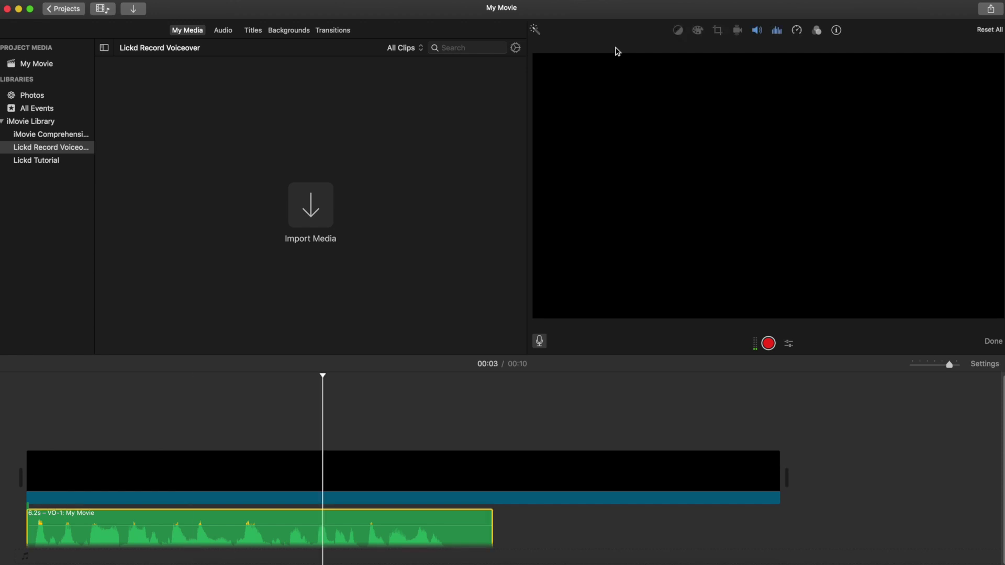
{"action": "left_click", "coordinate": [779, 32]}
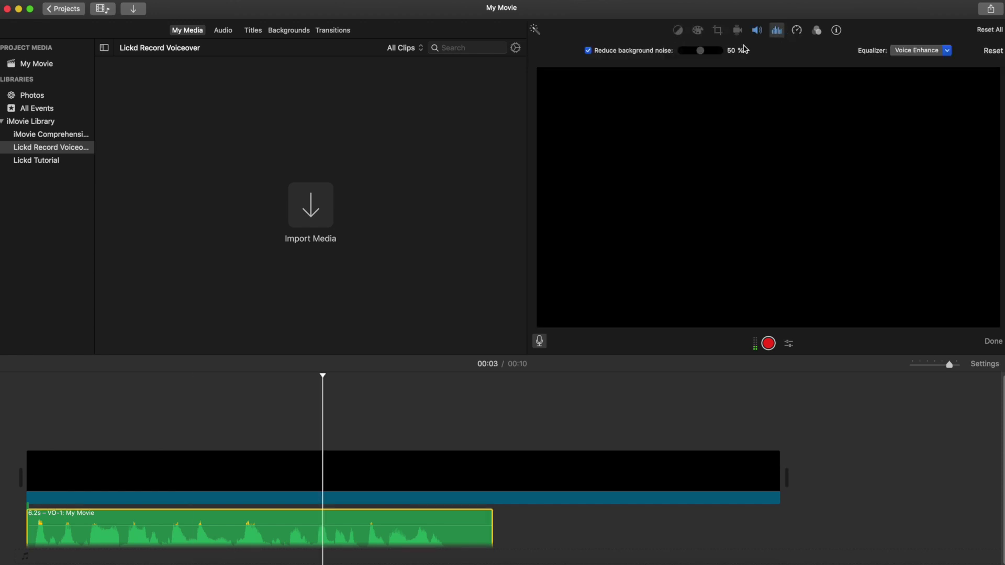
{"action": "left_click", "coordinate": [589, 52]}
{"action": "left_click", "coordinate": [589, 50]}
{"action": "mouse_move", "coordinate": [702, 54]}
{"action": "left_mouse_down"}
{"action": "mouse_move", "coordinate": [714, 52]}
{"action": "mouse_move", "coordinate": [700, 54]}
{"action": "left_mouse_up"}
{"action": "left_click", "coordinate": [589, 51]}
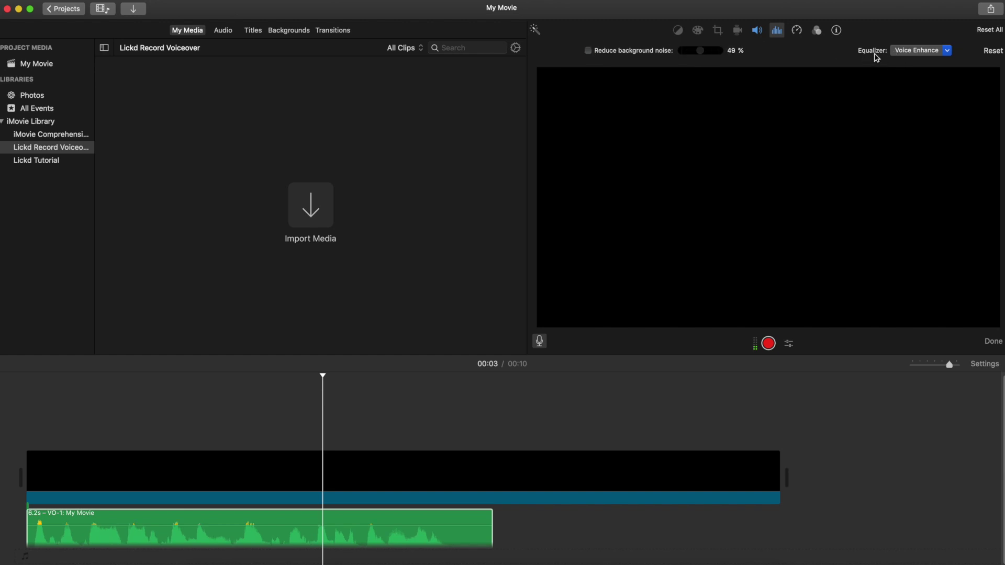
Step: Apply the Bass Boost equalizer preset and play the movie to hear it
{"action": "left_click", "coordinate": [914, 56]}
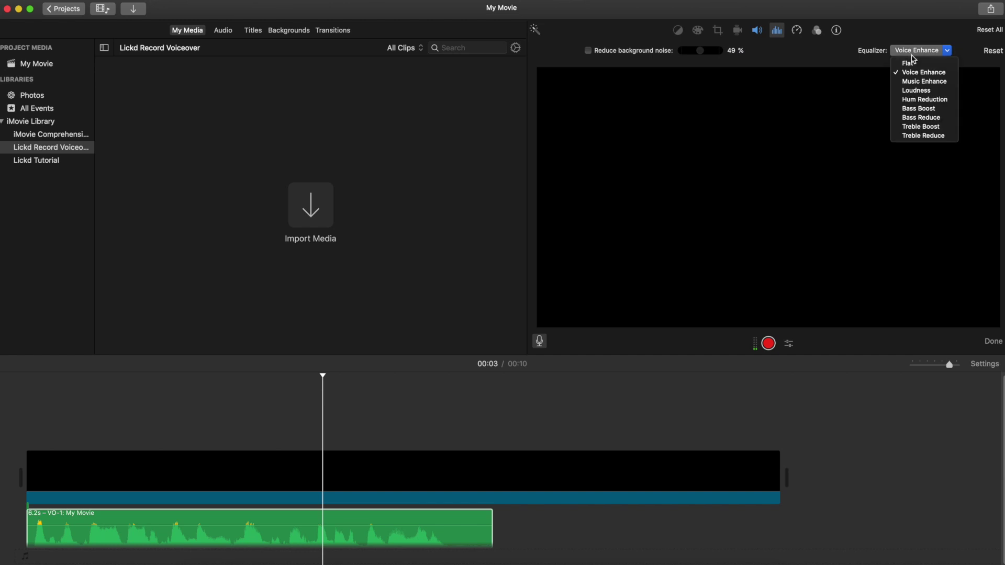
{"action": "left_click", "coordinate": [921, 109]}
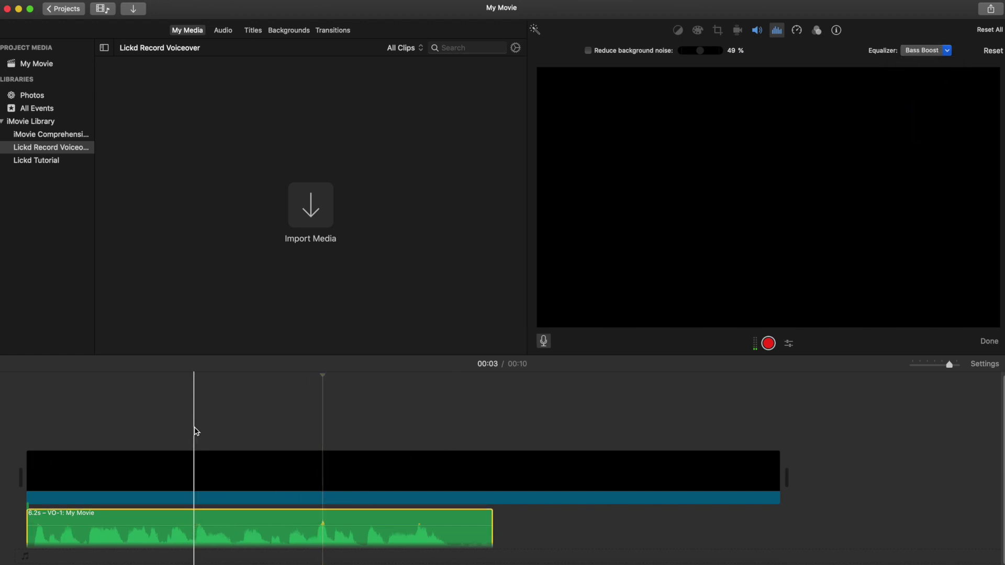
{"action": "left_click", "coordinate": [196, 432]}
{"action": "key", "text": "space"}
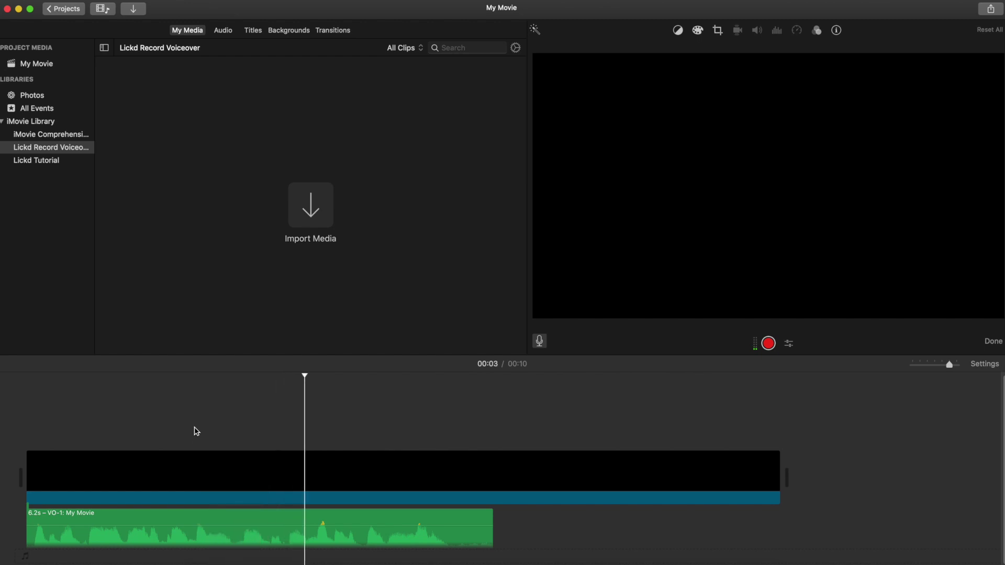